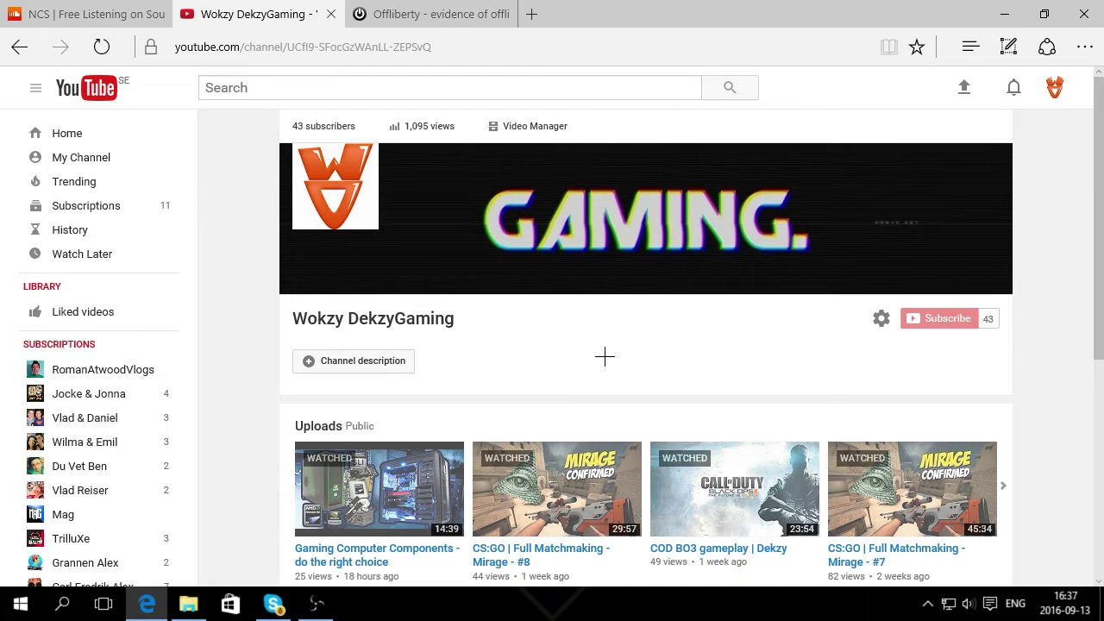
{"action": "scroll", "coordinate": [733, 336], "scroll_direction": "down", "scroll_amount": 2}
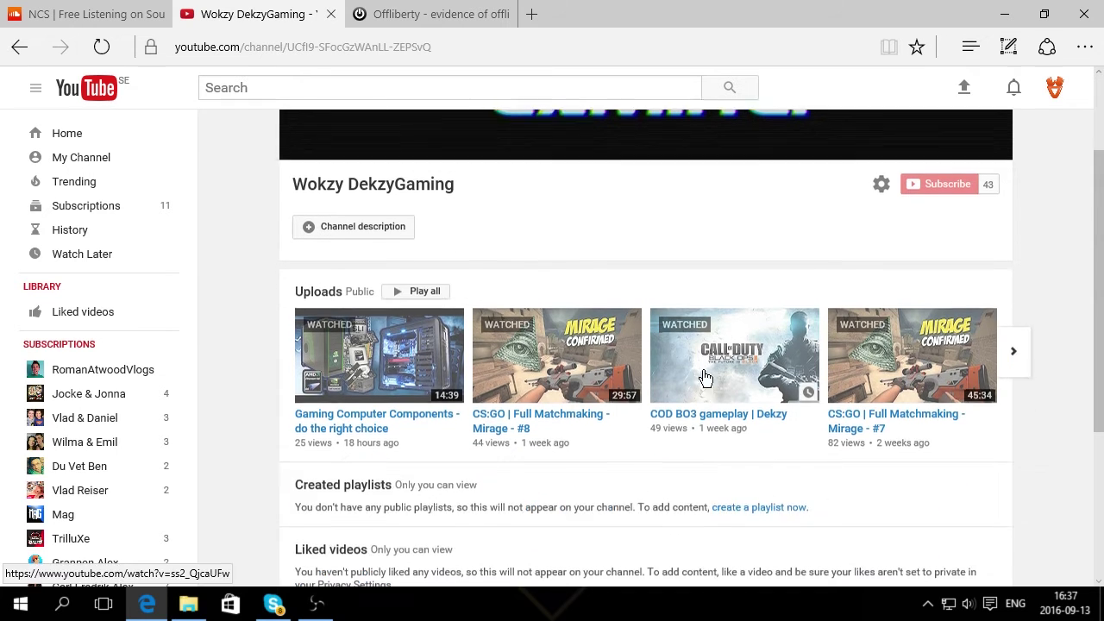
{"action": "scroll", "coordinate": [703, 382], "scroll_direction": "up", "scroll_amount": 2}
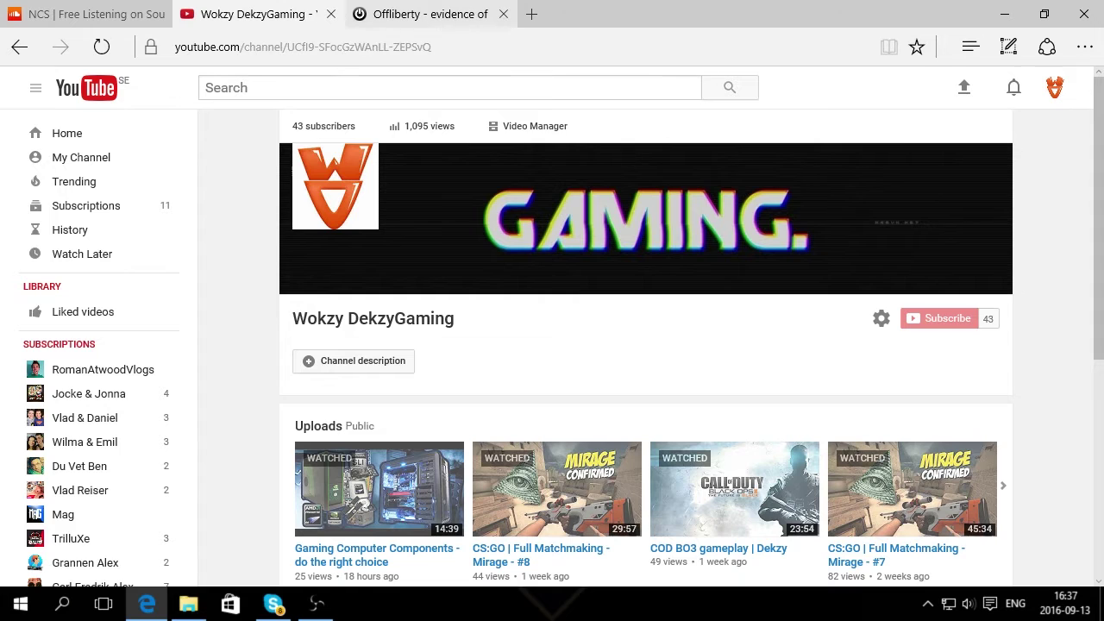
{"action": "mouse_move", "coordinate": [432, 14]}
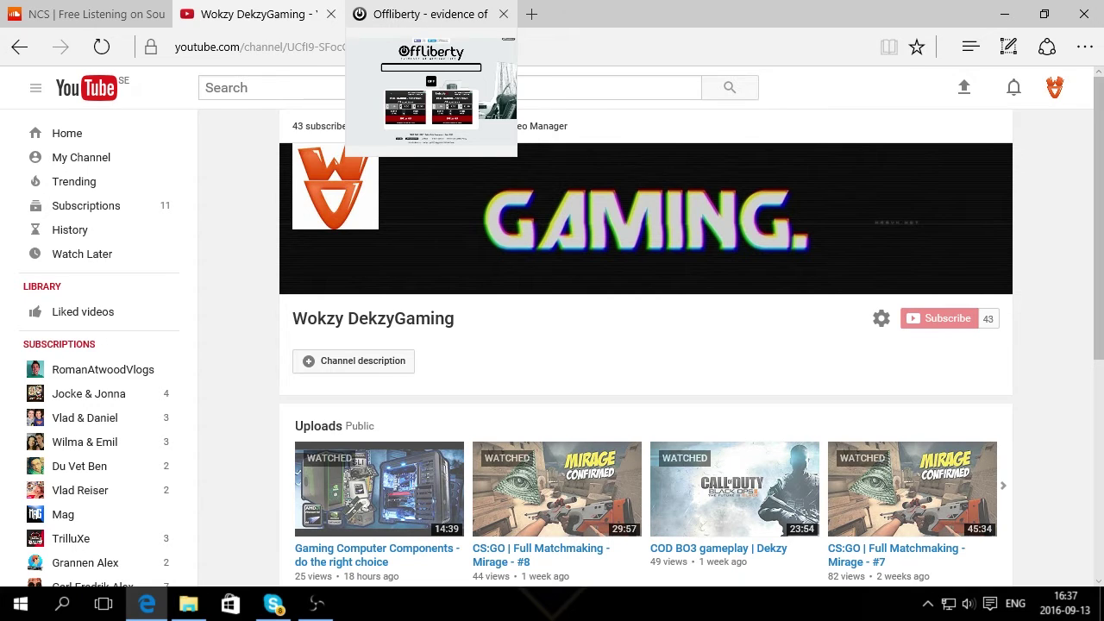
{"action": "mouse_move", "coordinate": [87, 14]}
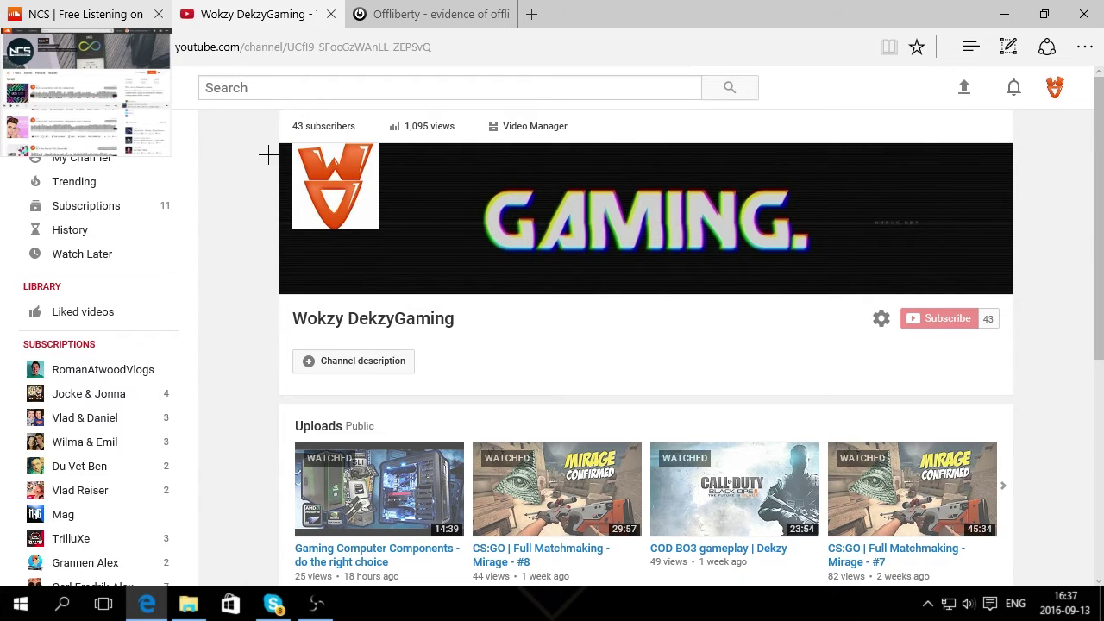
{"action": "scroll", "coordinate": [414, 380], "scroll_direction": "down", "scroll_amount": 1}
{"action": "scroll", "coordinate": [388, 328], "scroll_direction": "down", "scroll_amount": 3}
{"action": "scroll", "coordinate": [414, 363], "scroll_direction": "up", "scroll_amount": 4}
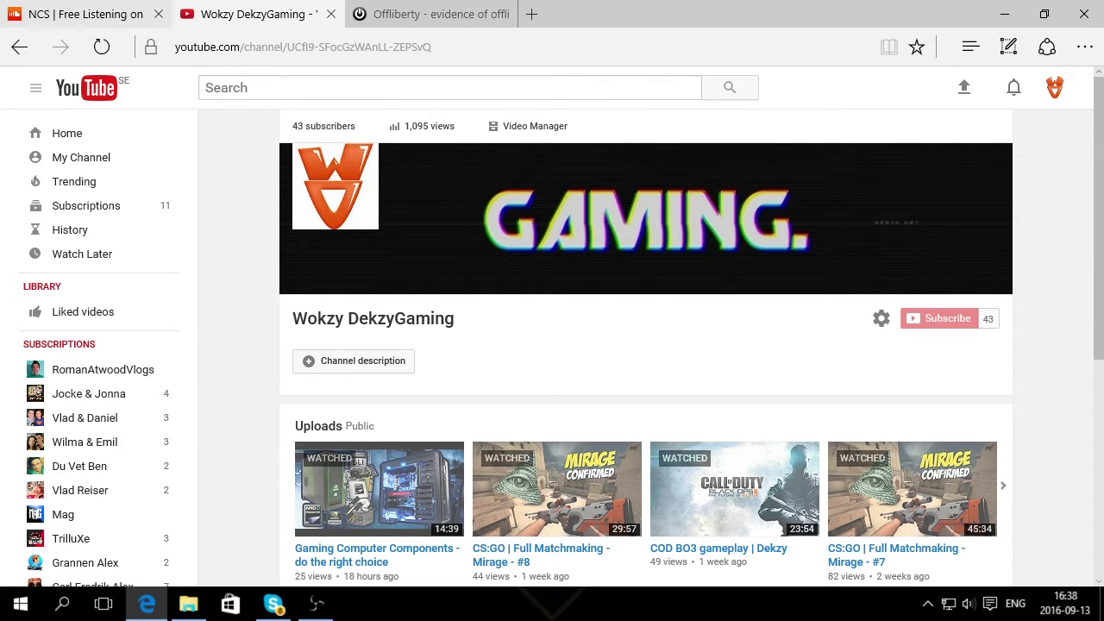
Switch to the NCS profile on SoundCloud and examine its artist name and spotlight tracks
{"action": "left_click", "coordinate": [82, 14]}
{"action": "scroll", "coordinate": [275, 295], "scroll_direction": "down", "scroll_amount": 1}
{"action": "scroll", "coordinate": [276, 294], "scroll_direction": "up", "scroll_amount": 1}
{"action": "scroll", "coordinate": [250, 285], "scroll_direction": "down", "scroll_amount": 1}
{"action": "scroll", "coordinate": [247, 279], "scroll_direction": "up", "scroll_amount": 1}
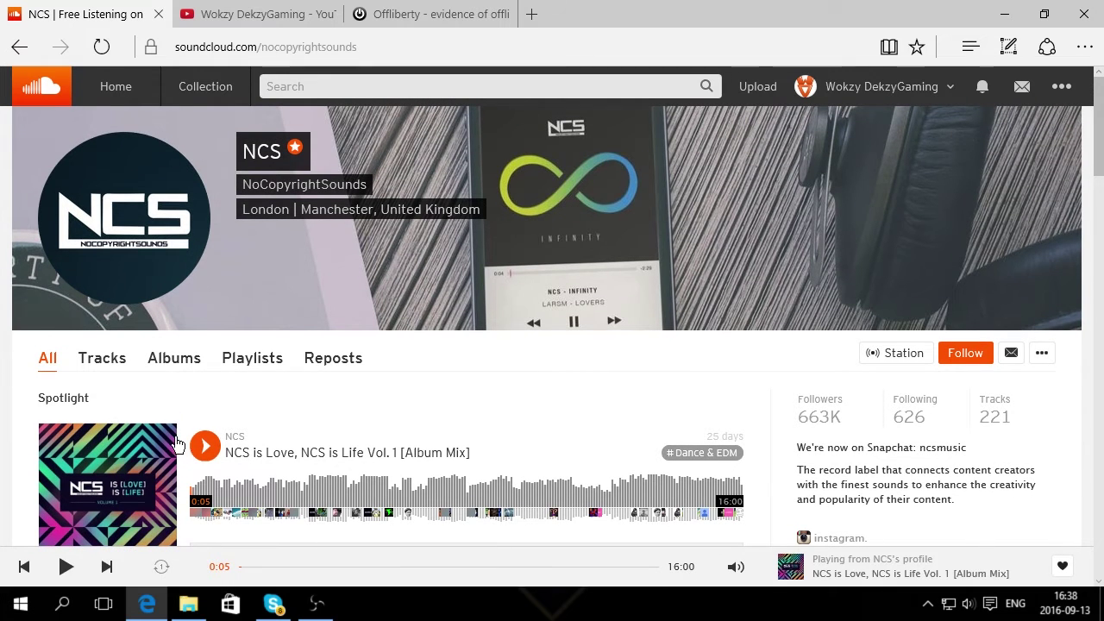
{"action": "scroll", "coordinate": [199, 157], "scroll_direction": "down", "scroll_amount": 2}
{"action": "scroll", "coordinate": [238, 174], "scroll_direction": "up", "scroll_amount": 2}
{"action": "scroll", "coordinate": [284, 283], "scroll_direction": "down", "scroll_amount": 5}
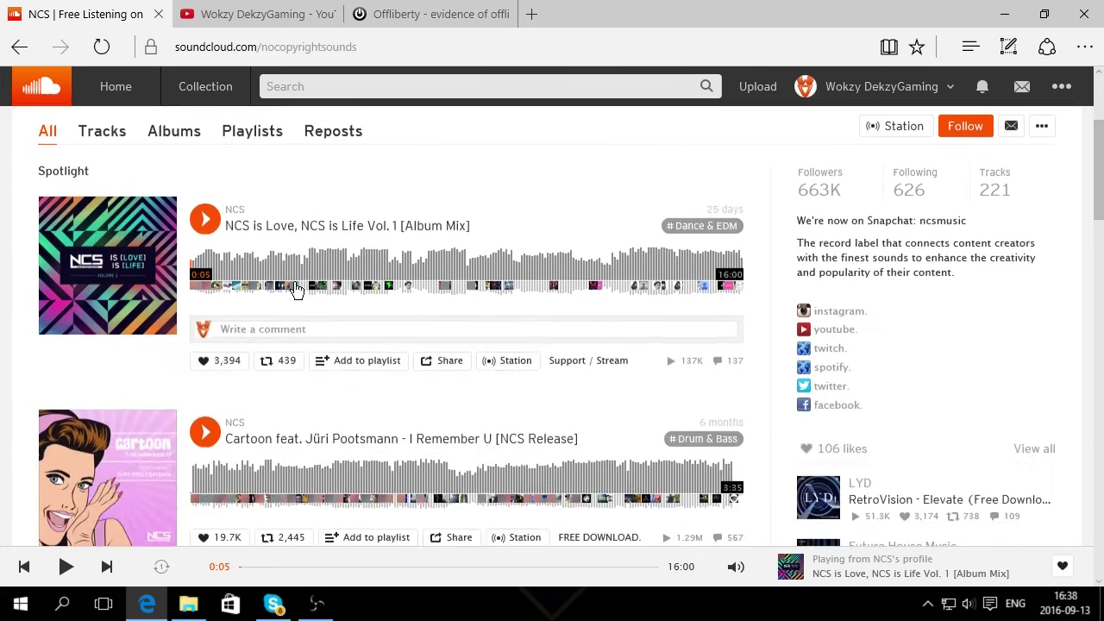
{"action": "scroll", "coordinate": [284, 283], "scroll_direction": "up", "scroll_amount": 5}
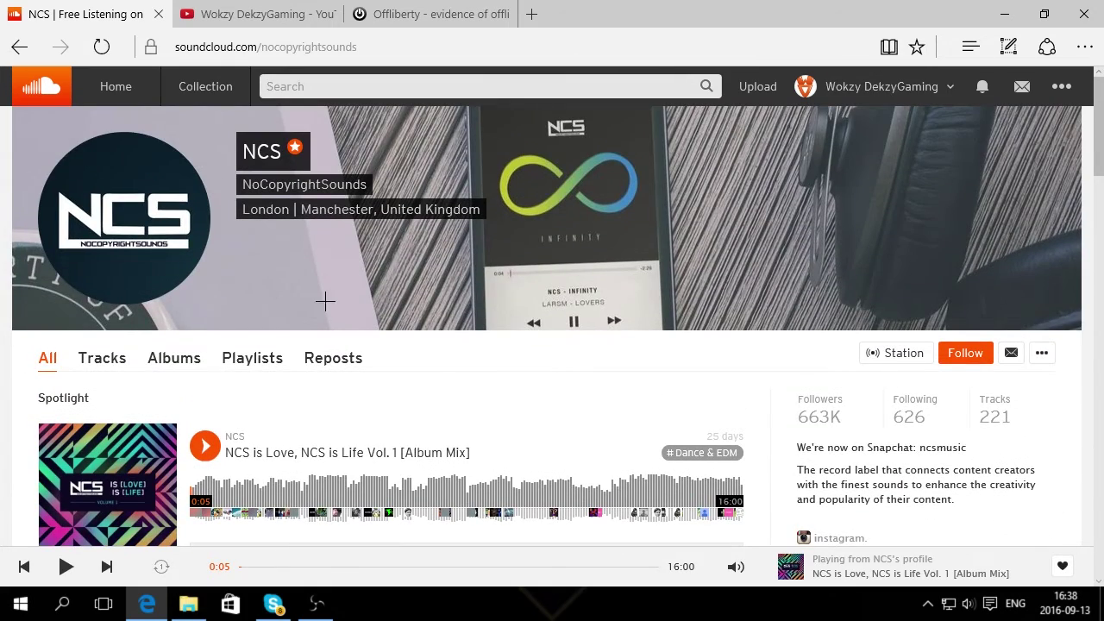
{"action": "scroll", "coordinate": [438, 231], "scroll_direction": "down", "scroll_amount": 1}
{"action": "scroll", "coordinate": [278, 163], "scroll_direction": "up", "scroll_amount": 1}
{"action": "left_click_drag", "start_coordinate": [244, 183], "coordinate": [374, 188]}
{"action": "left_click", "coordinate": [421, 290]}
{"action": "scroll", "coordinate": [421, 290], "scroll_direction": "down", "scroll_amount": 5}
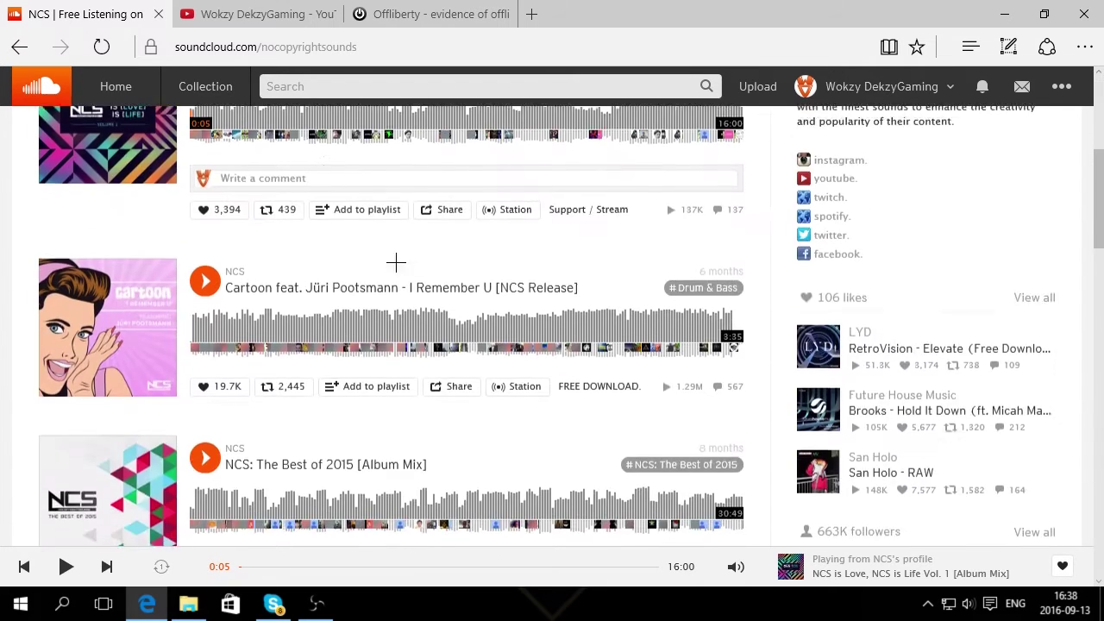
{"action": "scroll", "coordinate": [419, 276], "scroll_direction": "up", "scroll_amount": 3}
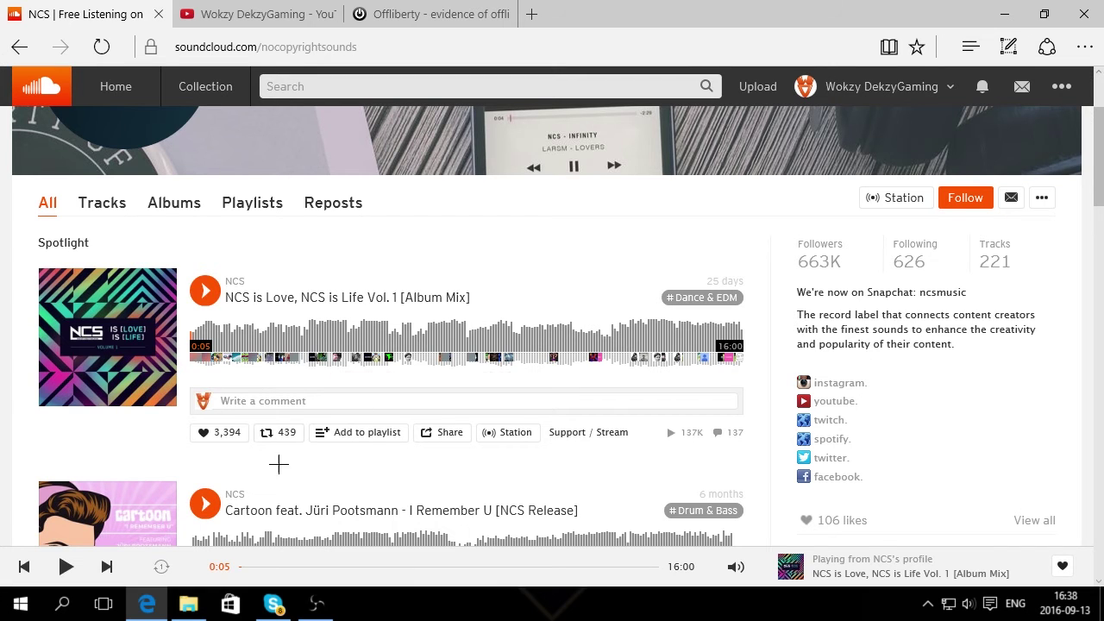
{"action": "scroll", "coordinate": [415, 446], "scroll_direction": "down", "scroll_amount": 4}
{"action": "scroll", "coordinate": [347, 374], "scroll_direction": "up", "scroll_amount": 5}
{"action": "scroll", "coordinate": [349, 377], "scroll_direction": "down", "scroll_amount": 1}
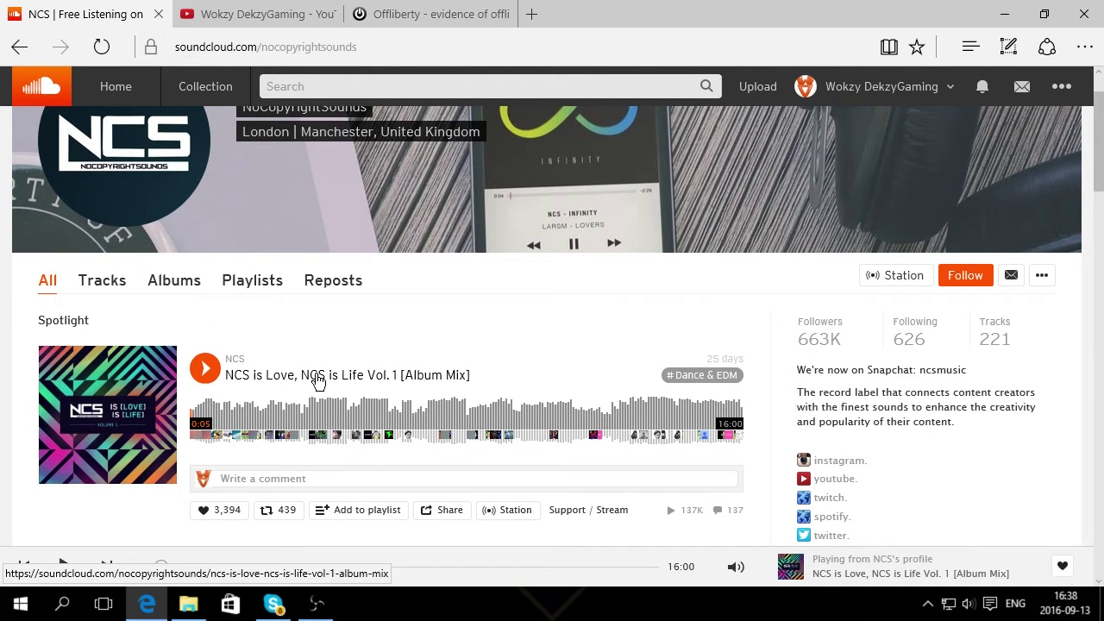
Open the track page "NCS is Love, NCS is Life Vol. 1 [Album Mix]", copy its address and submit it to Offliberty for conversion
{"action": "left_click", "coordinate": [332, 377]}
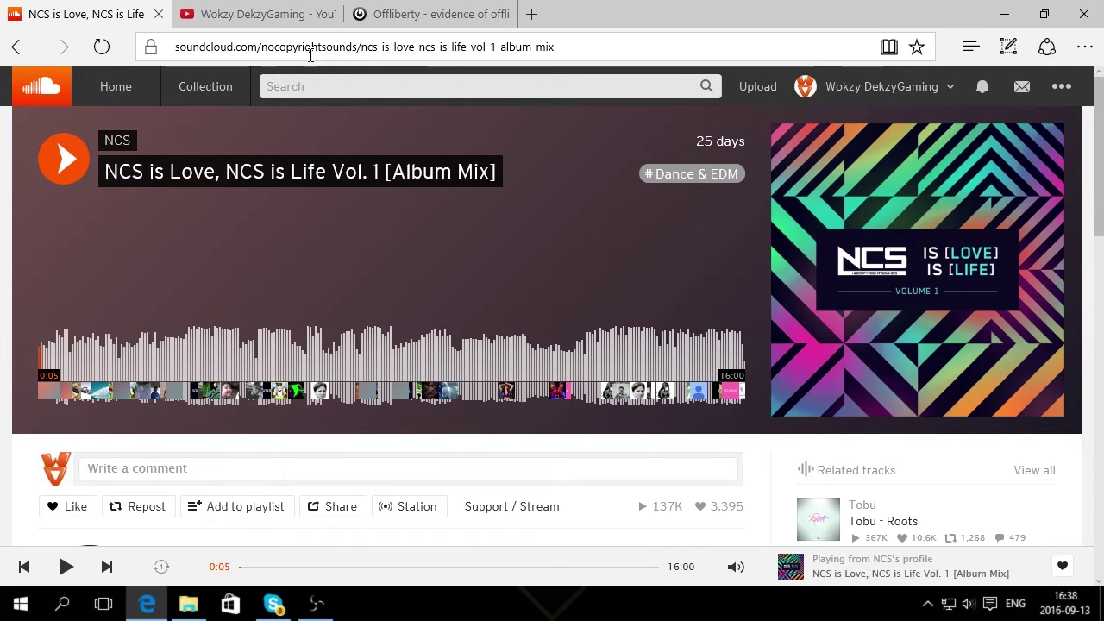
{"action": "left_click", "coordinate": [305, 45]}
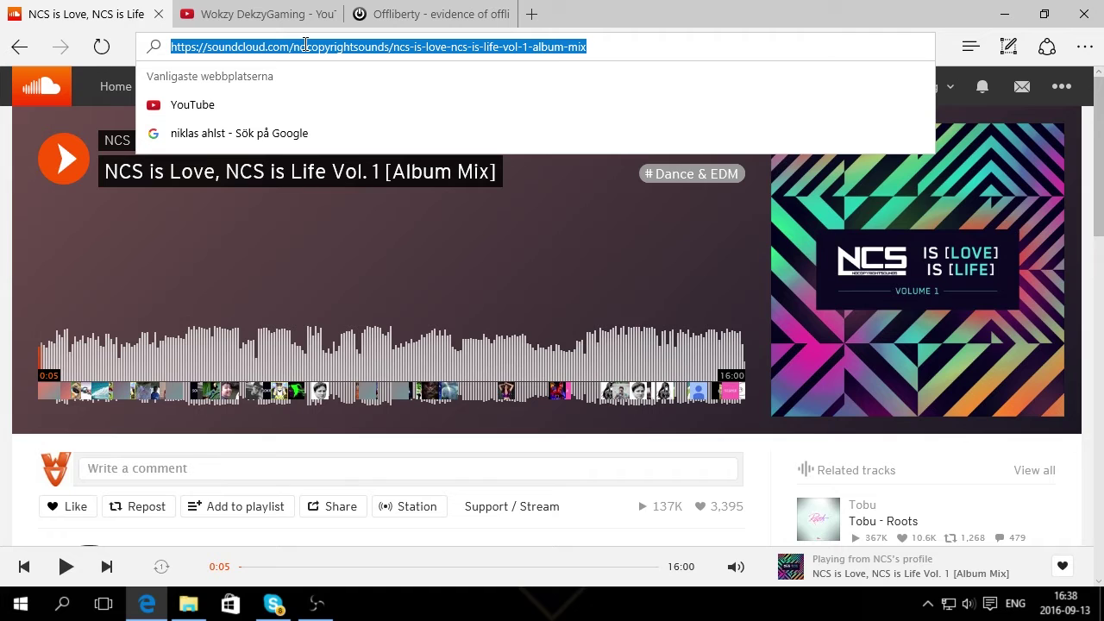
{"action": "left_click", "coordinate": [408, 14]}
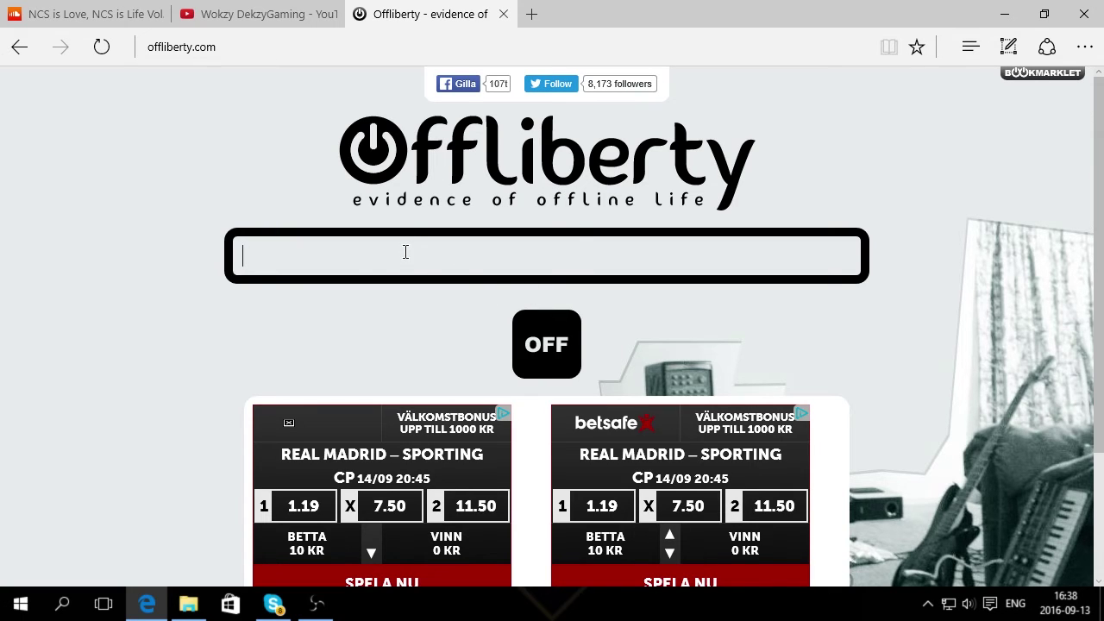
{"action": "key", "text": "ctrl+v"}
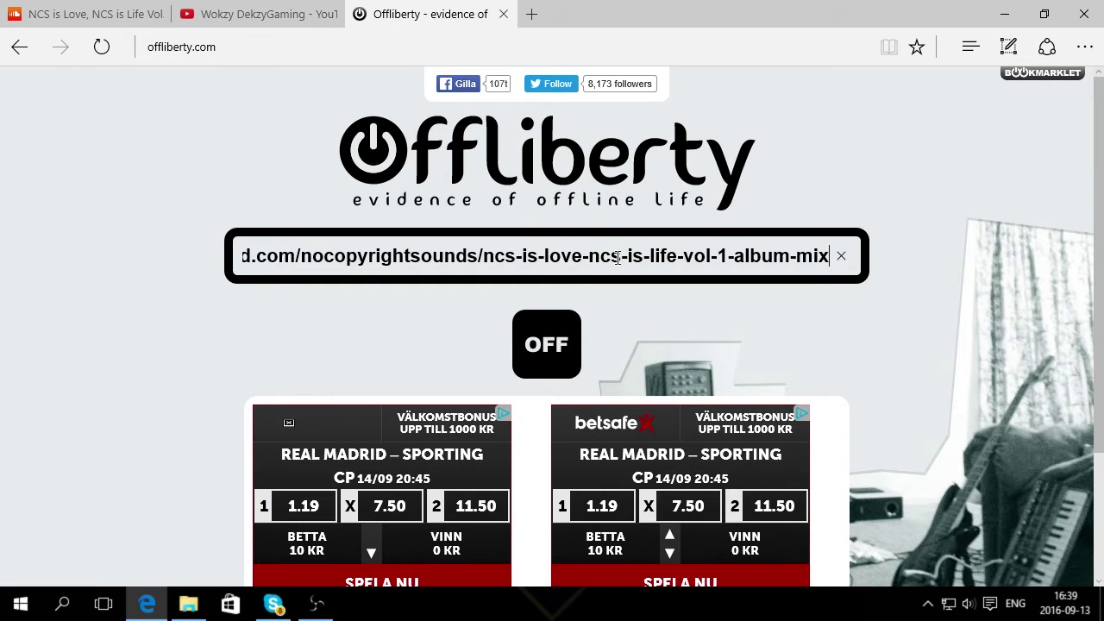
{"action": "left_click", "coordinate": [550, 344]}
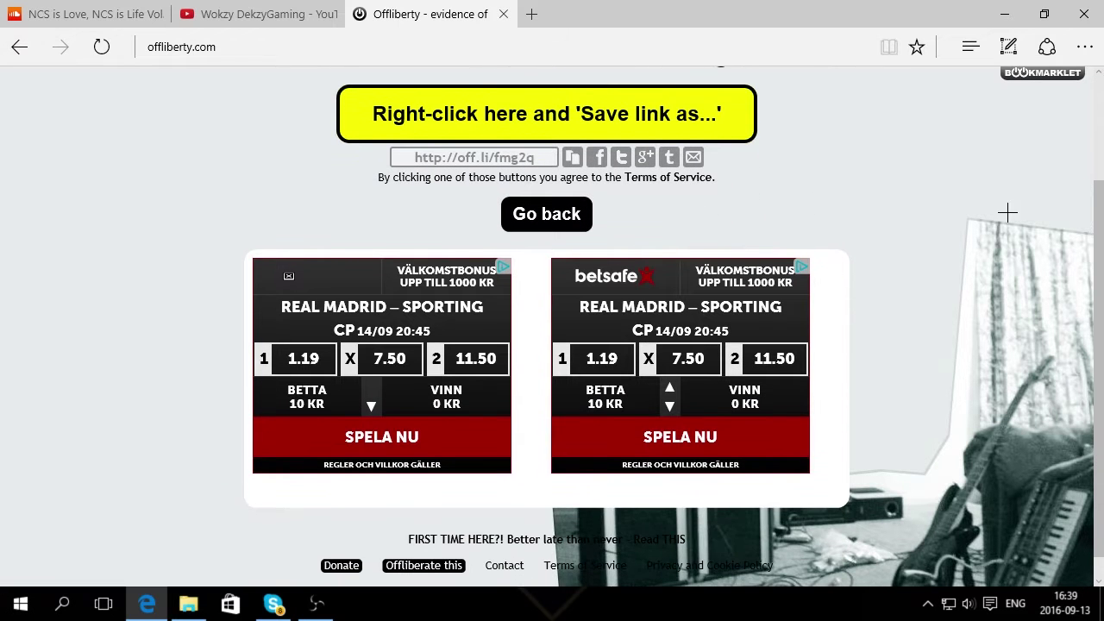
Save the generated MP3 link to the desktop (Skrivbord) as XhPGecXrs3Zt.128, replacing the existing file of that name
{"action": "scroll", "coordinate": [1098, 218], "scroll_direction": "up", "scroll_amount": 2}
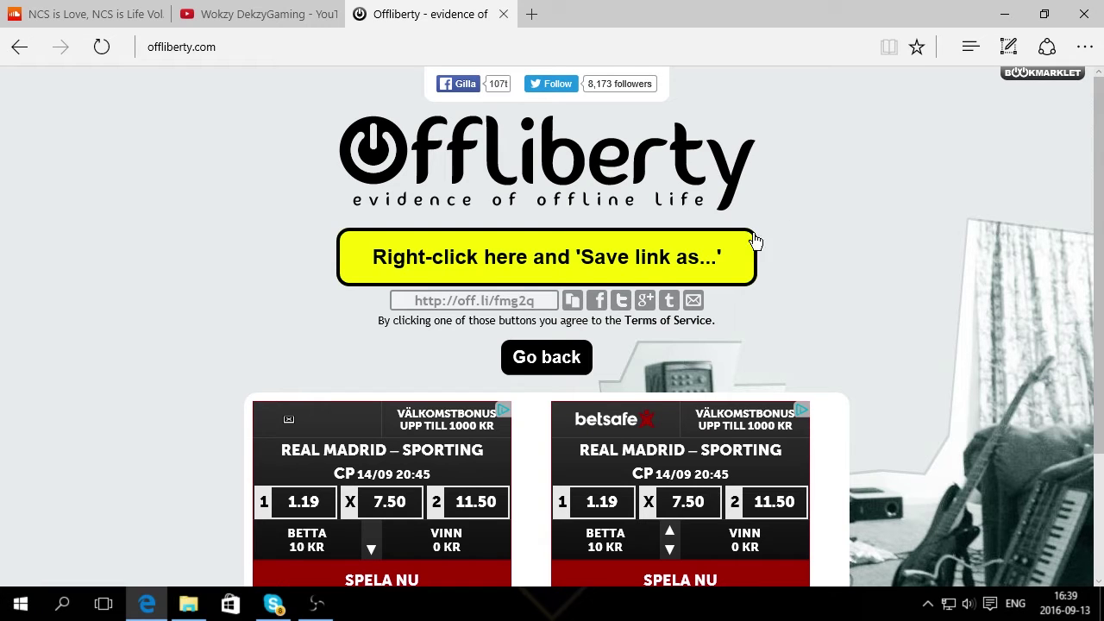
{"action": "right_click", "coordinate": [695, 254]}
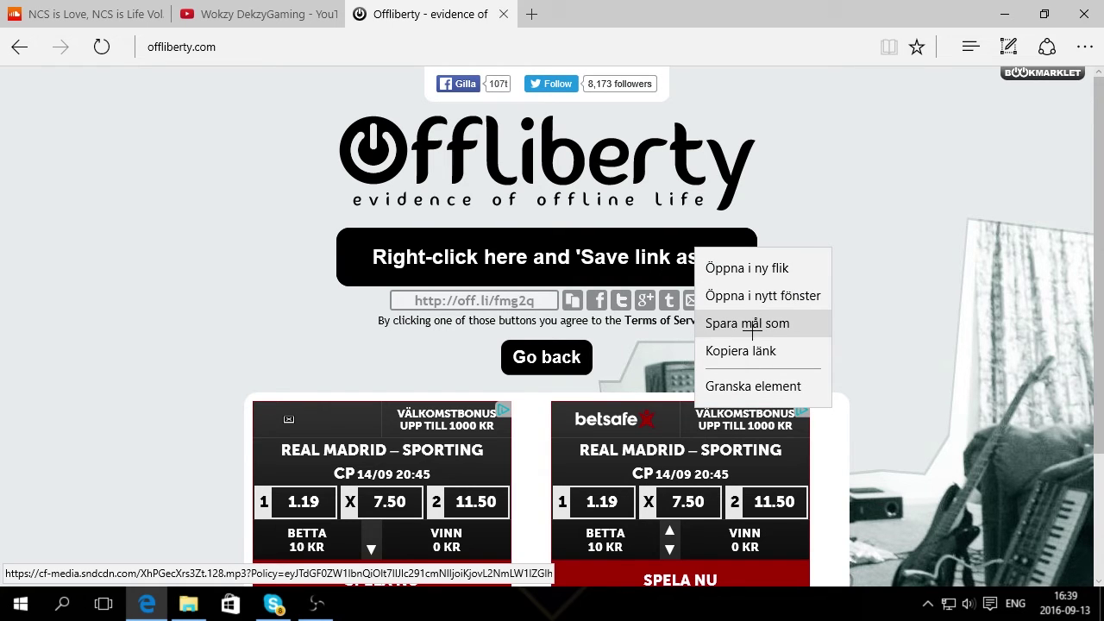
{"action": "left_click", "coordinate": [755, 322]}
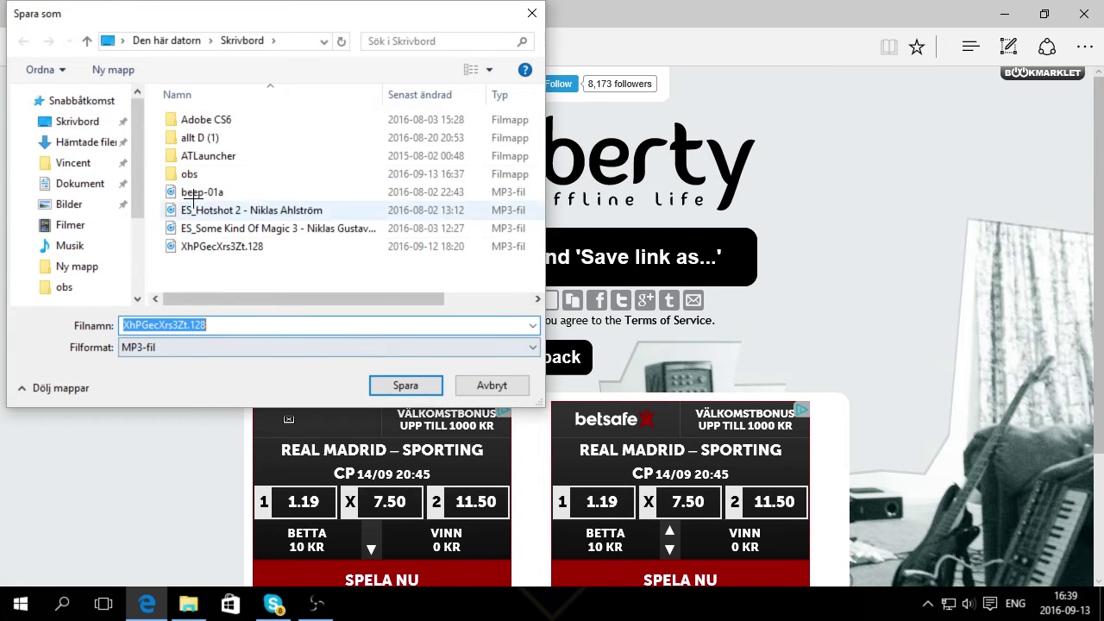
{"action": "left_click", "coordinate": [48, 123]}
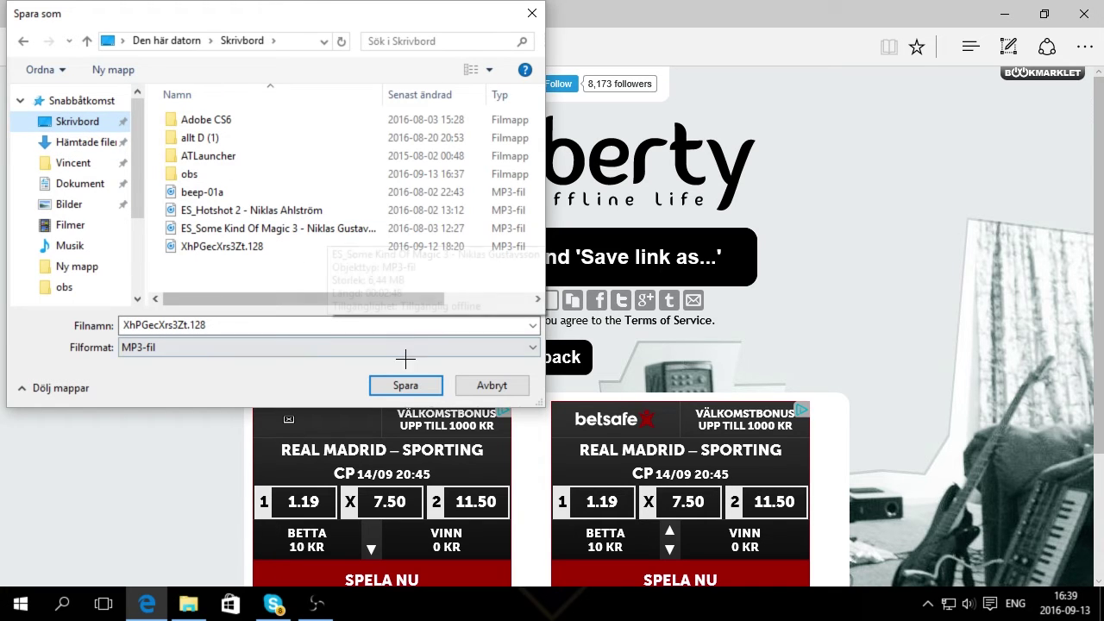
{"action": "left_click", "coordinate": [406, 385]}
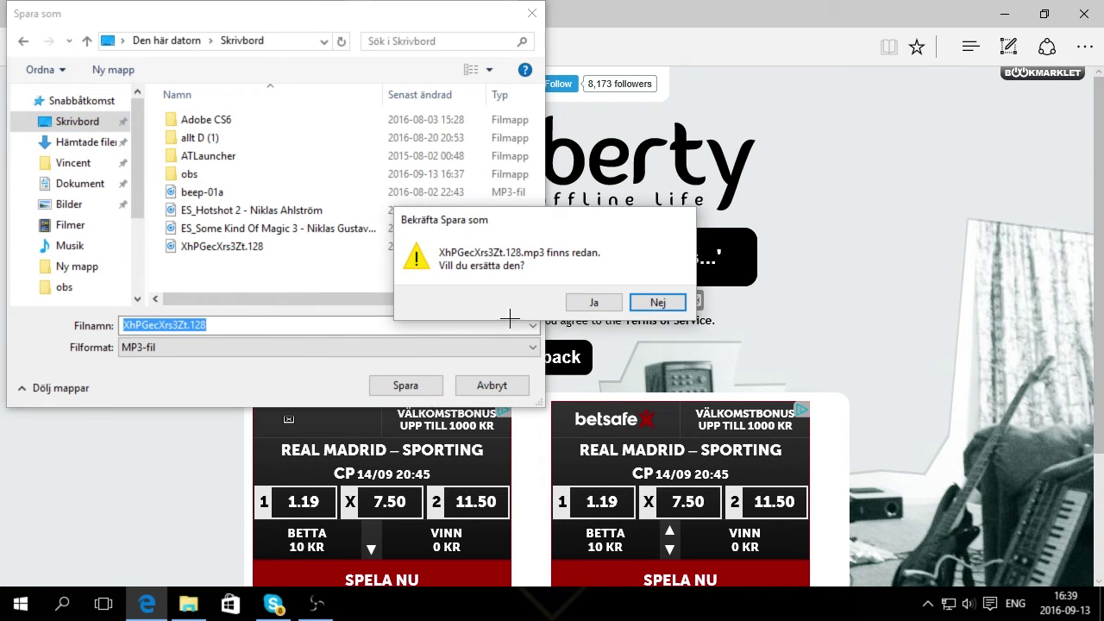
{"action": "left_click", "coordinate": [636, 304]}
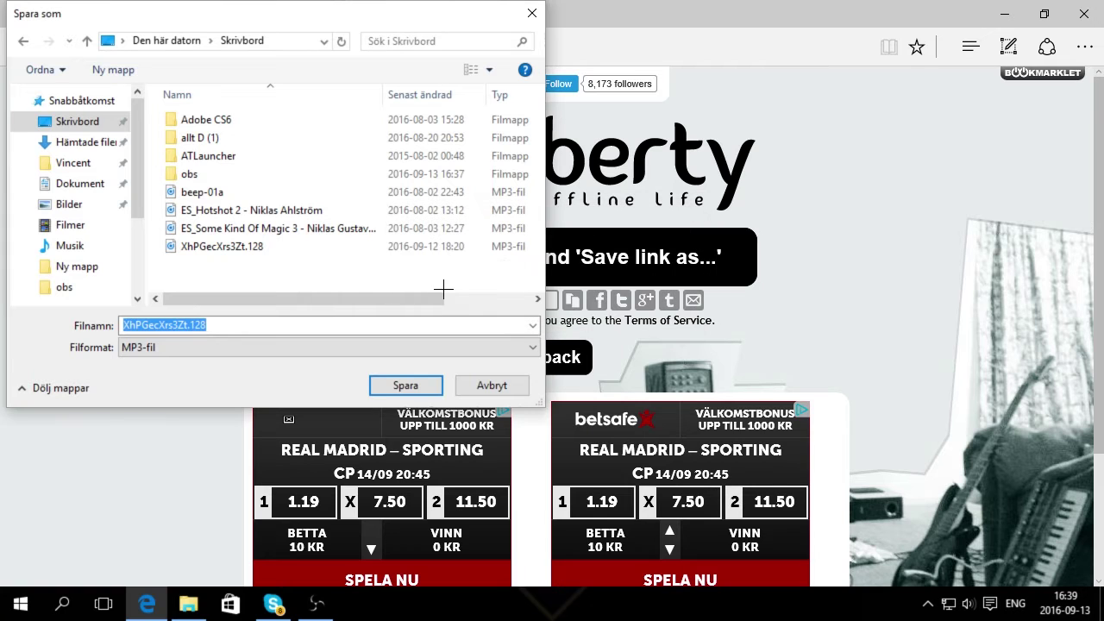
{"action": "left_click", "coordinate": [404, 384]}
{"action": "left_click", "coordinate": [587, 303]}
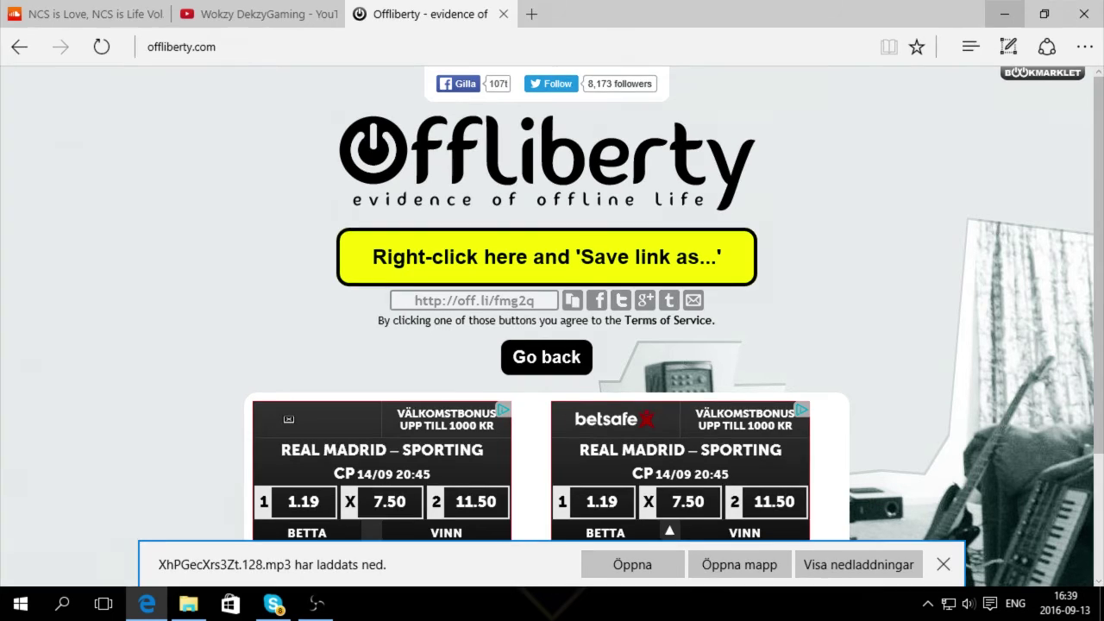
Clear the open windows from the desktop and move the downloaded XhPGecXrs3Zt.128 file to the empty area away from the other icons
{"action": "left_click", "coordinate": [1005, 14]}
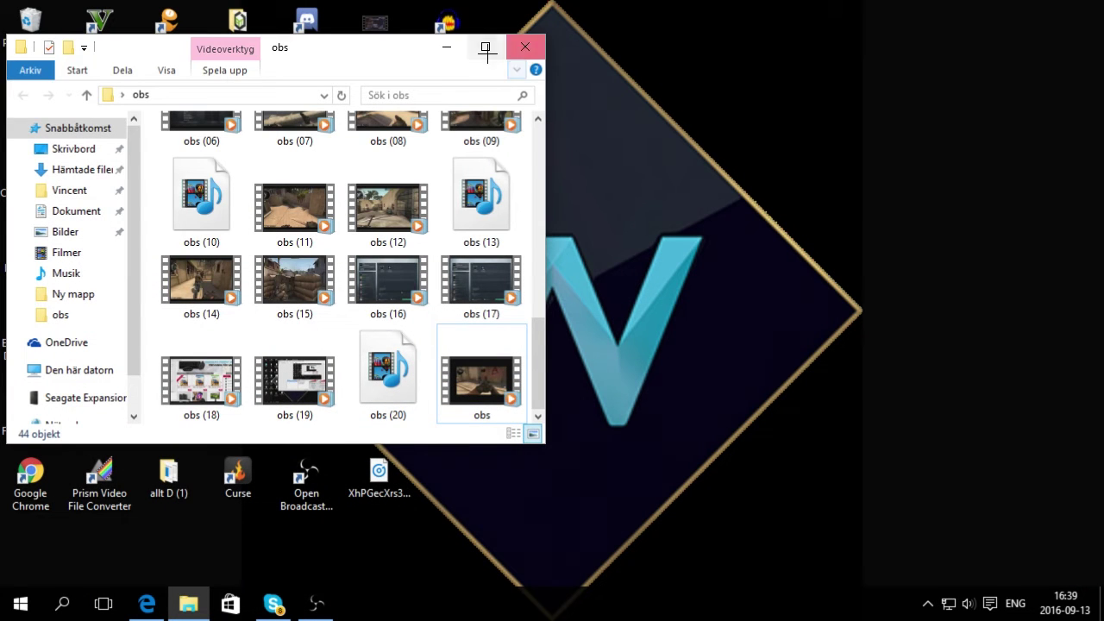
{"action": "left_click", "coordinate": [446, 46]}
{"action": "left_click_drag", "start_coordinate": [380, 479], "coordinate": [723, 138]}
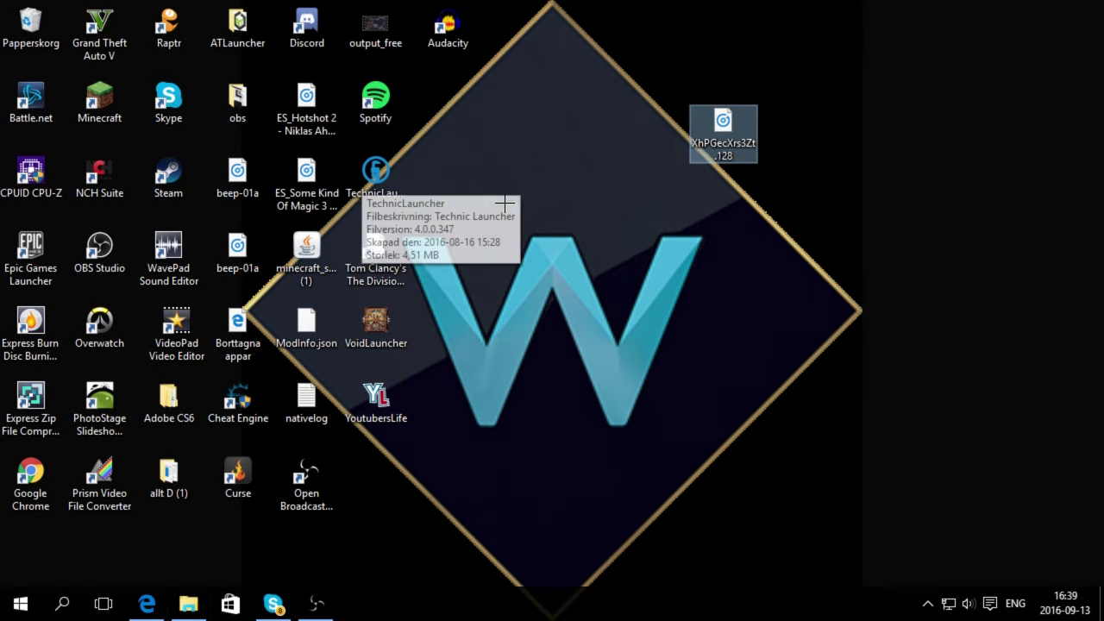
{"action": "left_click_drag", "start_coordinate": [723, 130], "coordinate": [669, 110]}
Return to Offliberty in the browser and save the MP3 link to the desktop again under the name "No copyright music song #1"
{"action": "left_click", "coordinate": [147, 604]}
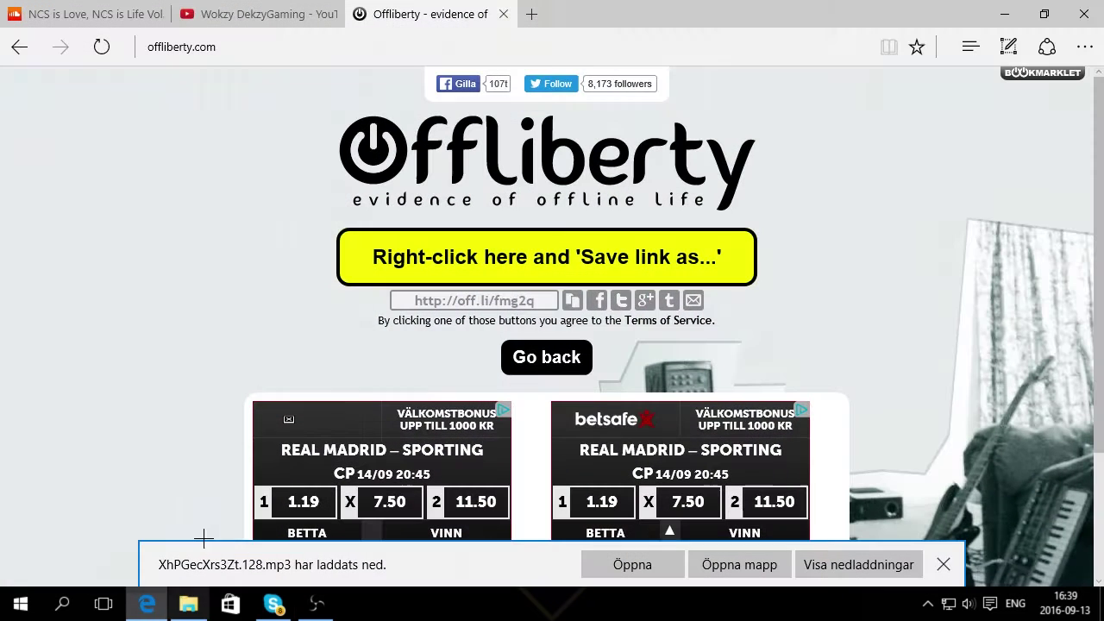
{"action": "right_click", "coordinate": [506, 257]}
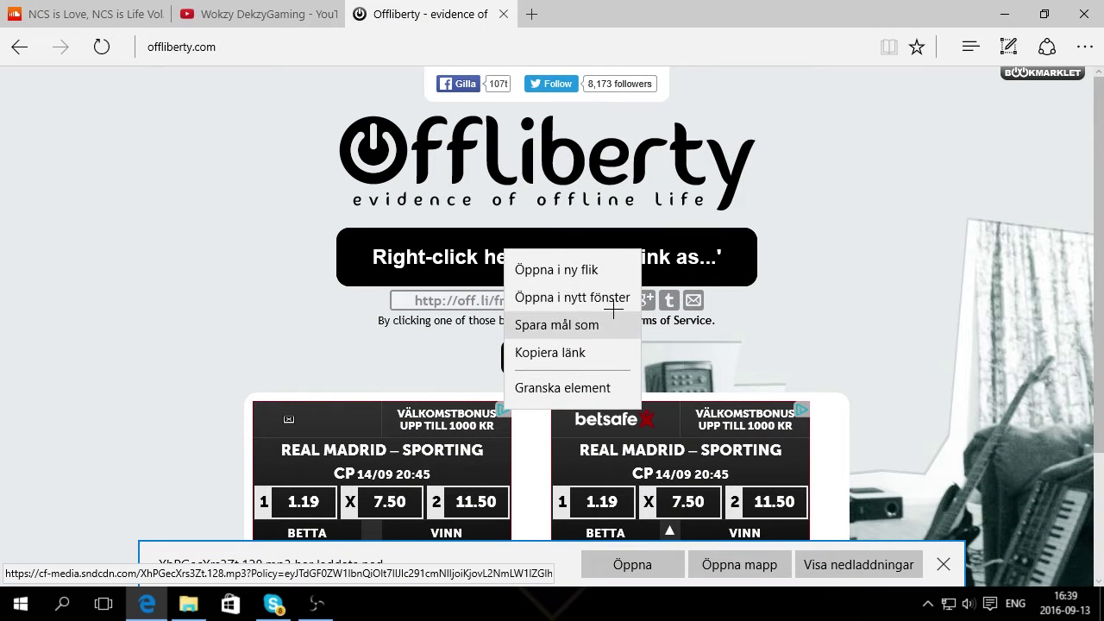
{"action": "left_click", "coordinate": [539, 322]}
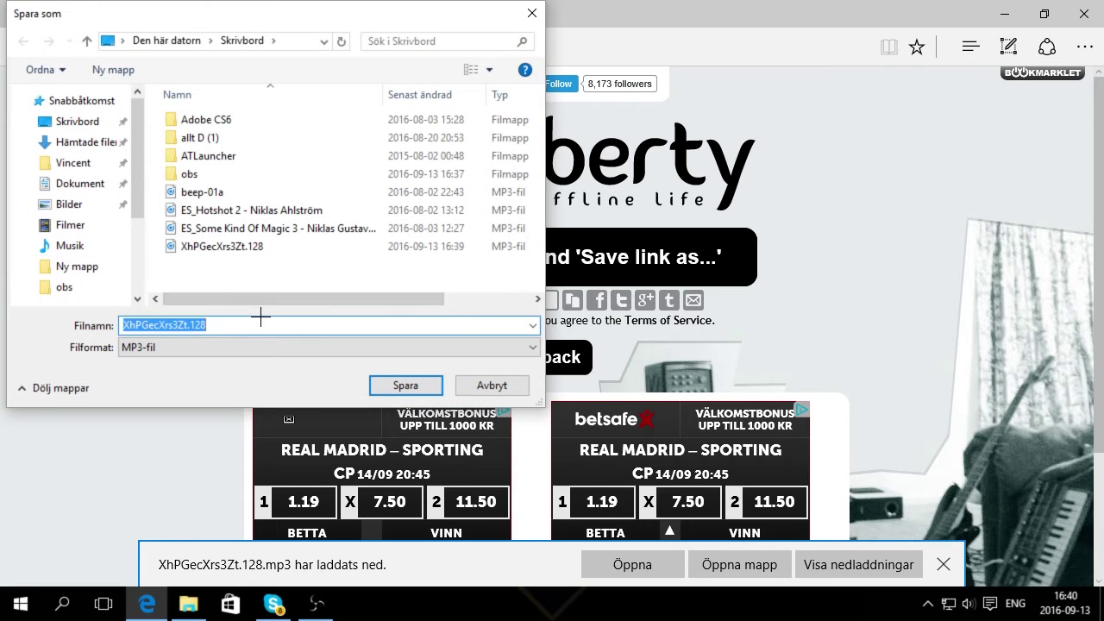
{"action": "key", "text": "BackSpace"}
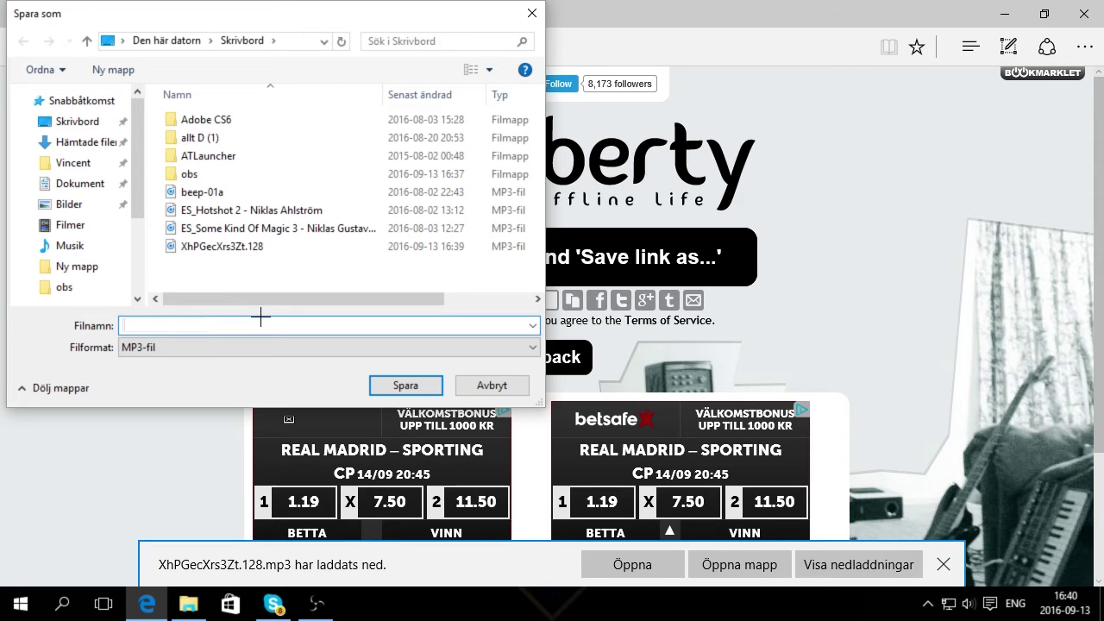
{"action": "type", "text": "No copyright music so"}
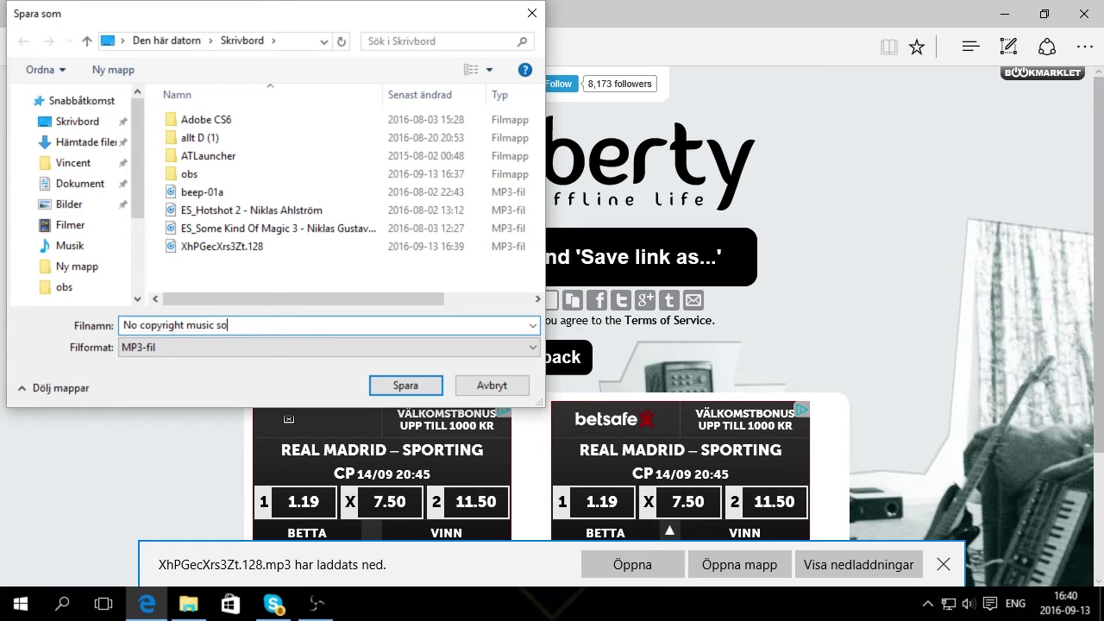
{"action": "type", "text": "ng #1"}
{"action": "left_click", "coordinate": [408, 382]}
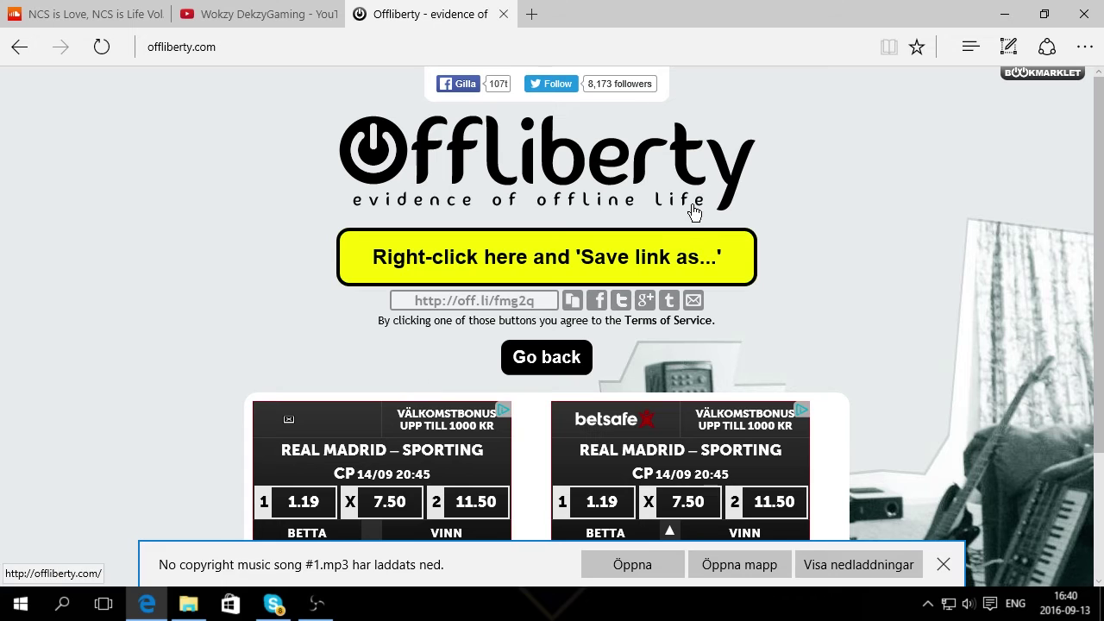
Move the "No copyright music song #1" file to the middle of the desktop, and return to the YouTube channel page in the browser
{"action": "left_click", "coordinate": [1004, 14]}
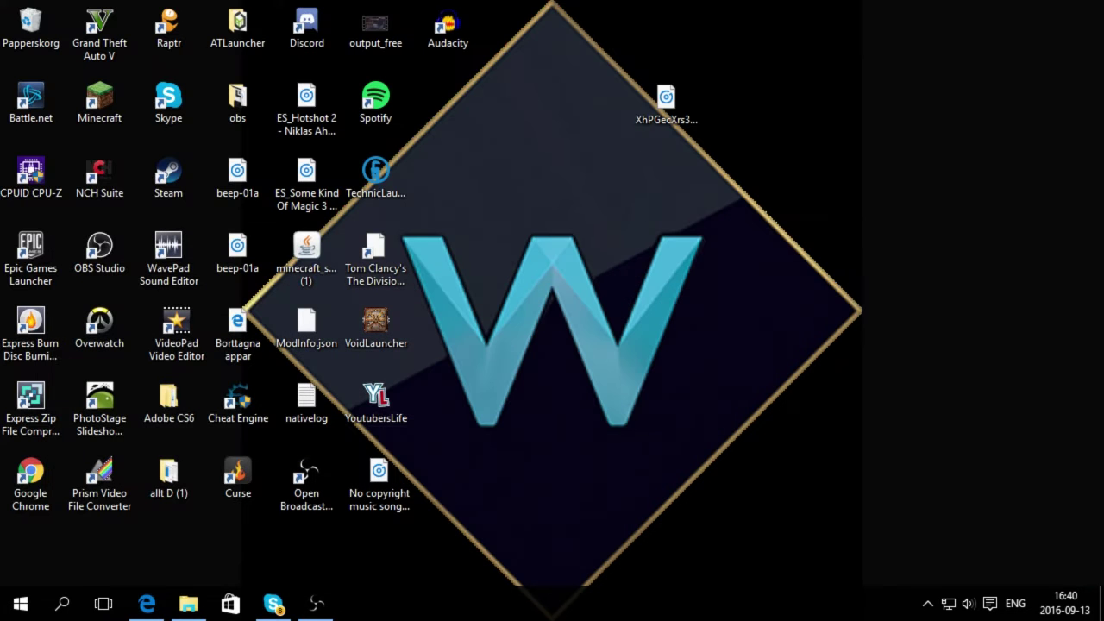
{"action": "left_click_drag", "start_coordinate": [379, 475], "coordinate": [604, 332]}
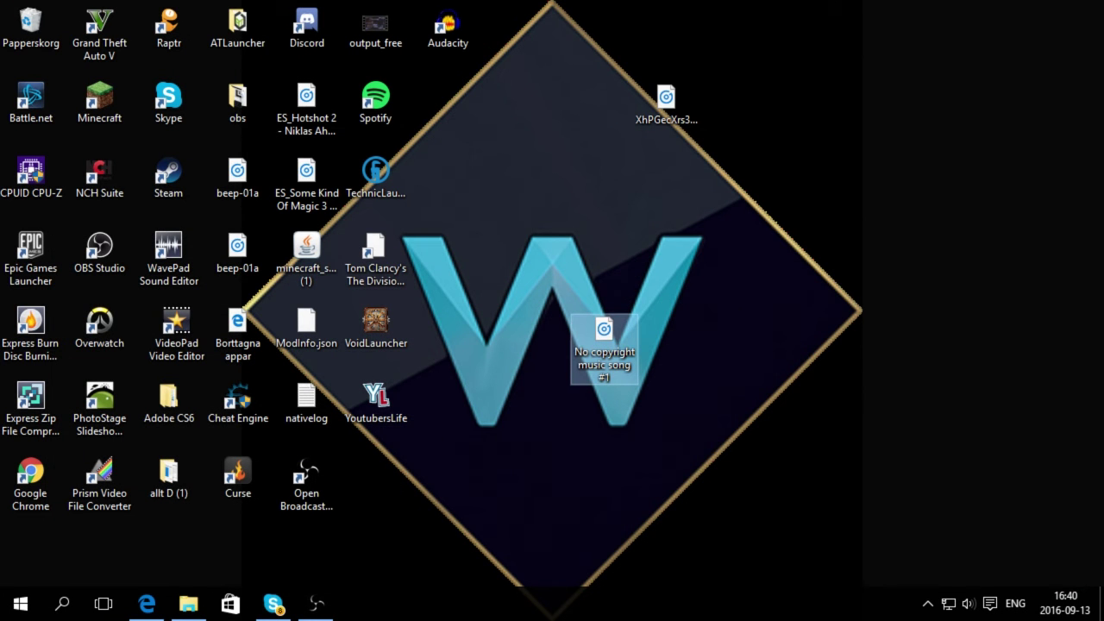
{"action": "left_click", "coordinate": [147, 604]}
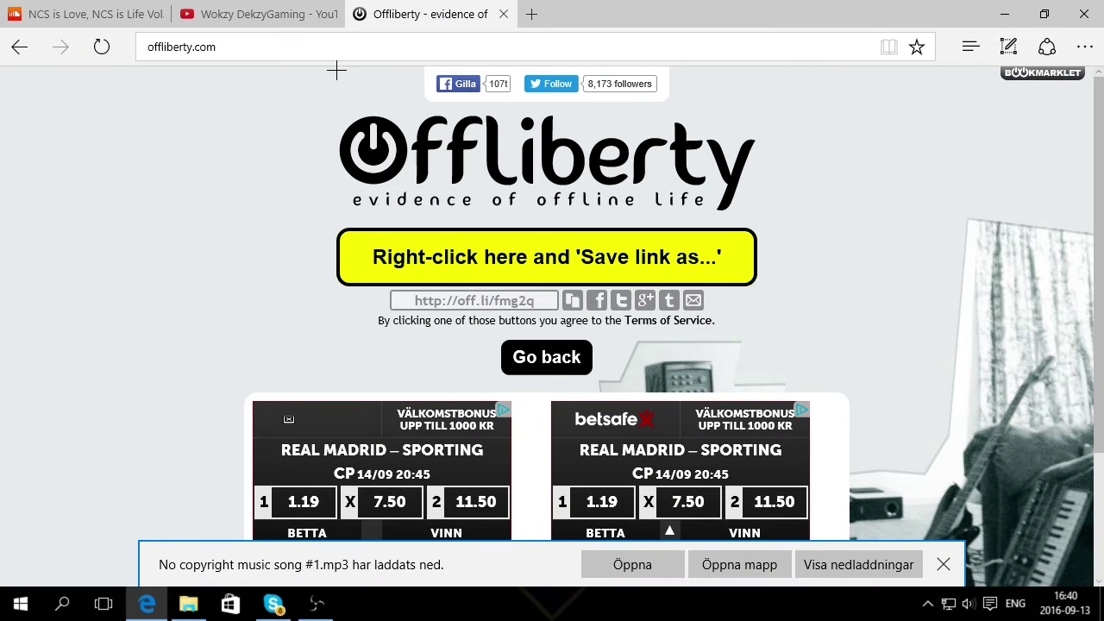
{"action": "left_click", "coordinate": [257, 14]}
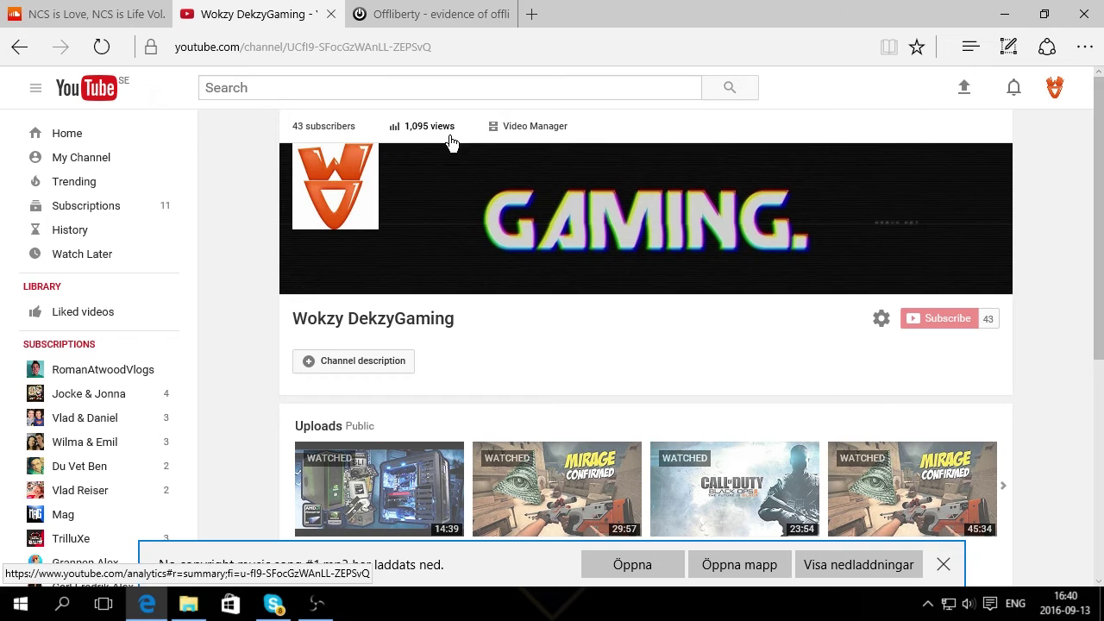
Look over the uploads on the YouTube channel page and dismiss the finished-download notification
{"action": "scroll", "coordinate": [604, 379], "scroll_direction": "down", "scroll_amount": 4}
{"action": "scroll", "coordinate": [599, 398], "scroll_direction": "up", "scroll_amount": 2}
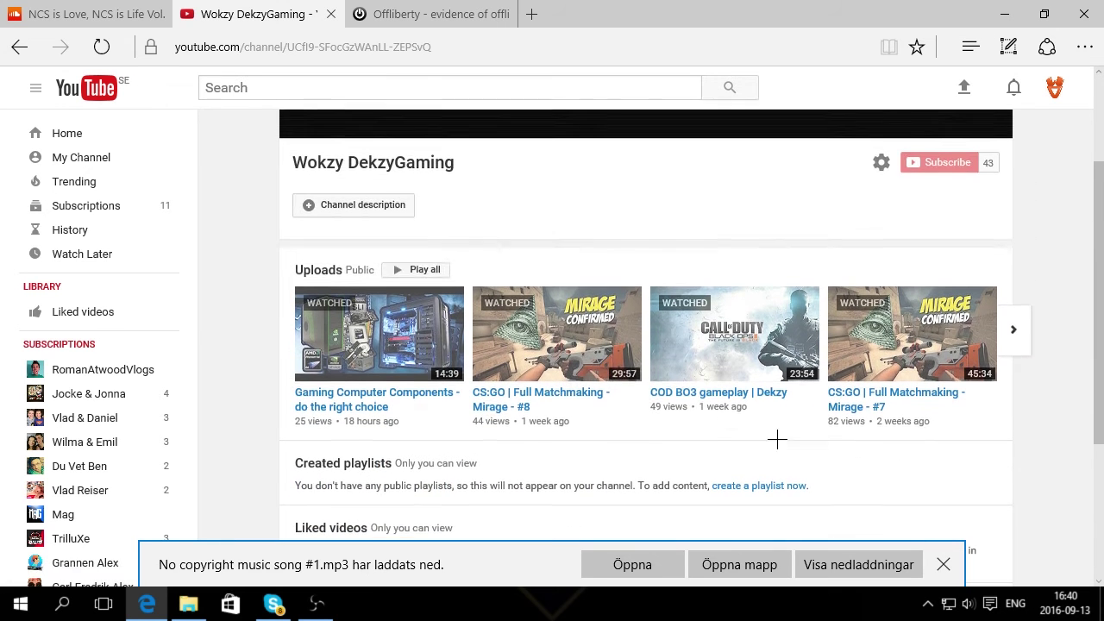
{"action": "left_click", "coordinate": [944, 564]}
{"action": "scroll", "coordinate": [827, 514], "scroll_direction": "up", "scroll_amount": 2}
{"action": "left_click", "coordinate": [944, 563]}
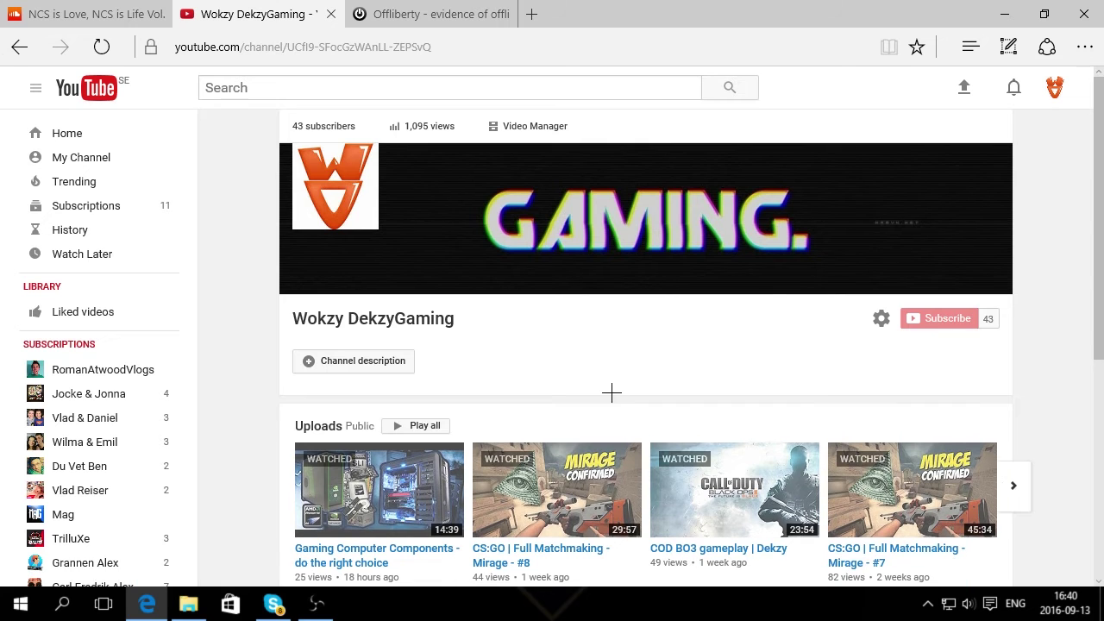
Return to the "NCS is Love, NCS is Life Vol. 1" page on SoundCloud and look through its description and comments
{"action": "left_click", "coordinate": [87, 14]}
{"action": "scroll", "coordinate": [268, 199], "scroll_direction": "down", "scroll_amount": 2}
{"action": "scroll", "coordinate": [305, 267], "scroll_direction": "up", "scroll_amount": 2}
{"action": "scroll", "coordinate": [321, 327], "scroll_direction": "down", "scroll_amount": 2}
{"action": "scroll", "coordinate": [324, 339], "scroll_direction": "down", "scroll_amount": 2}
{"action": "scroll", "coordinate": [320, 336], "scroll_direction": "up", "scroll_amount": 4}
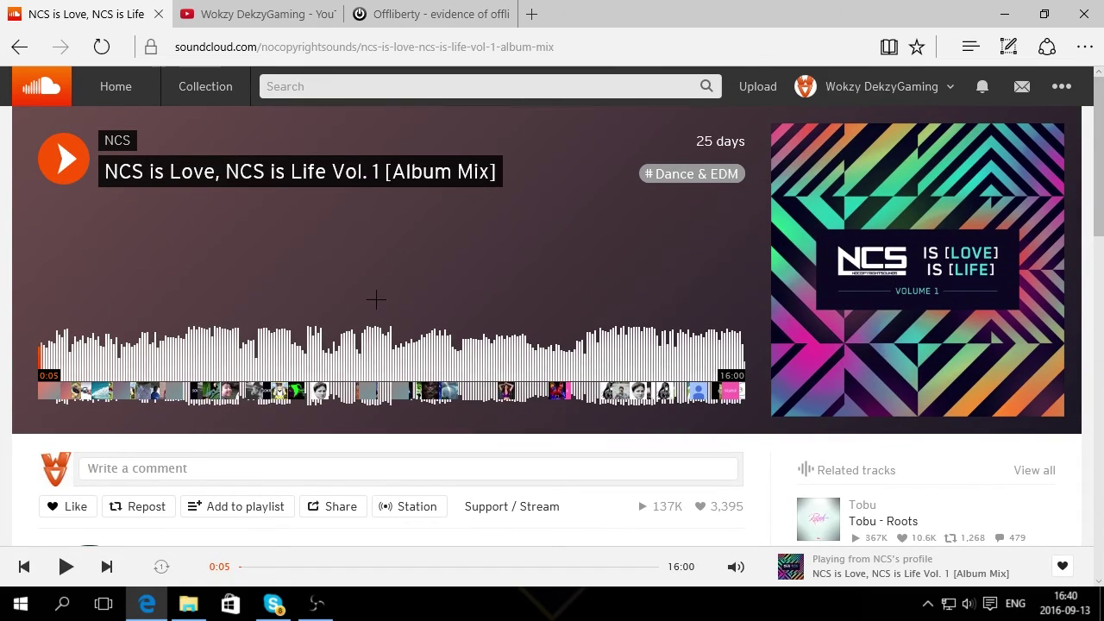
{"action": "scroll", "coordinate": [427, 298], "scroll_direction": "down", "scroll_amount": 5}
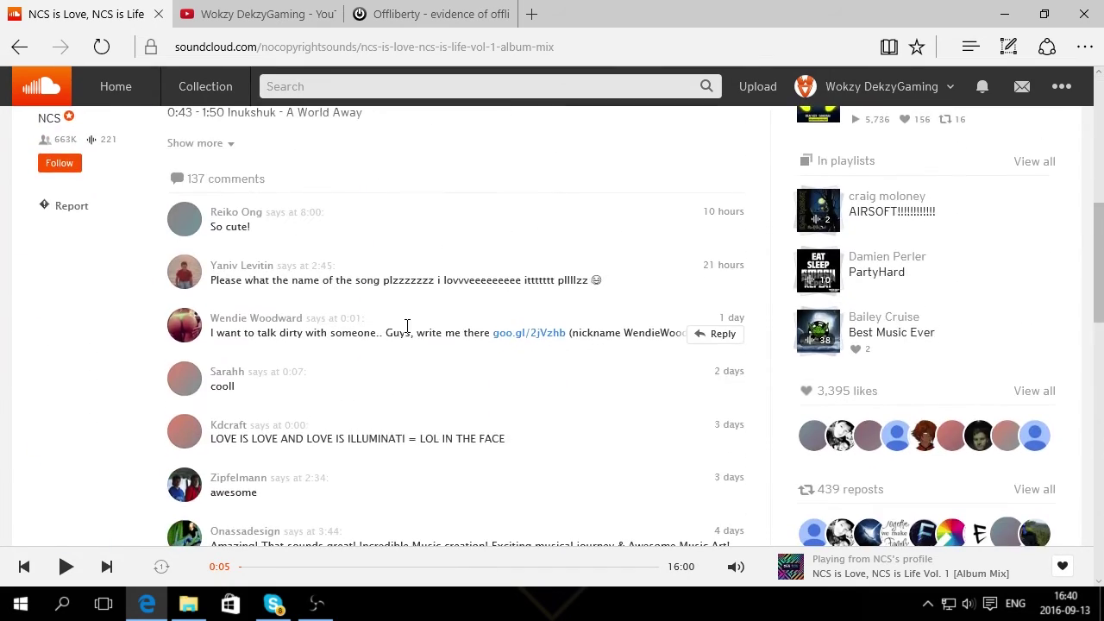
{"action": "scroll", "coordinate": [405, 363], "scroll_direction": "down", "scroll_amount": 1}
{"action": "scroll", "coordinate": [362, 379], "scroll_direction": "up", "scroll_amount": 1}
Open the NCS artist profile from the album mix page and view its Spotlight section
{"action": "scroll", "coordinate": [285, 353], "scroll_direction": "up", "scroll_amount": 6}
{"action": "scroll", "coordinate": [87, 398], "scroll_direction": "down", "scroll_amount": 1}
{"action": "scroll", "coordinate": [87, 398], "scroll_direction": "down", "scroll_amount": 1}
{"action": "left_click", "coordinate": [85, 400]}
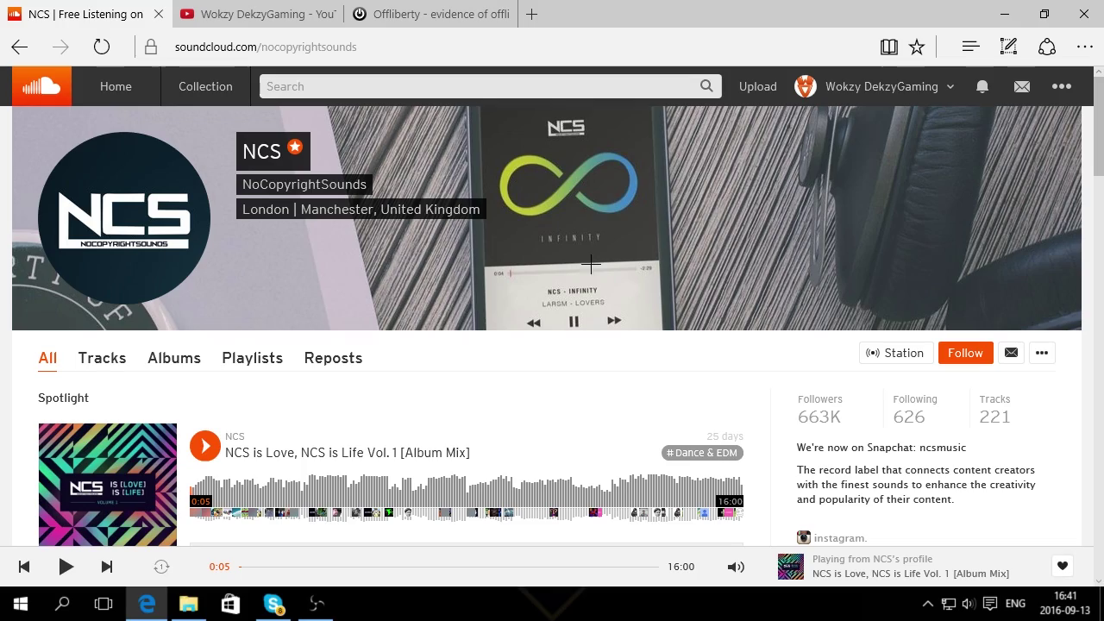
{"action": "scroll", "coordinate": [711, 229], "scroll_direction": "down", "scroll_amount": 2}
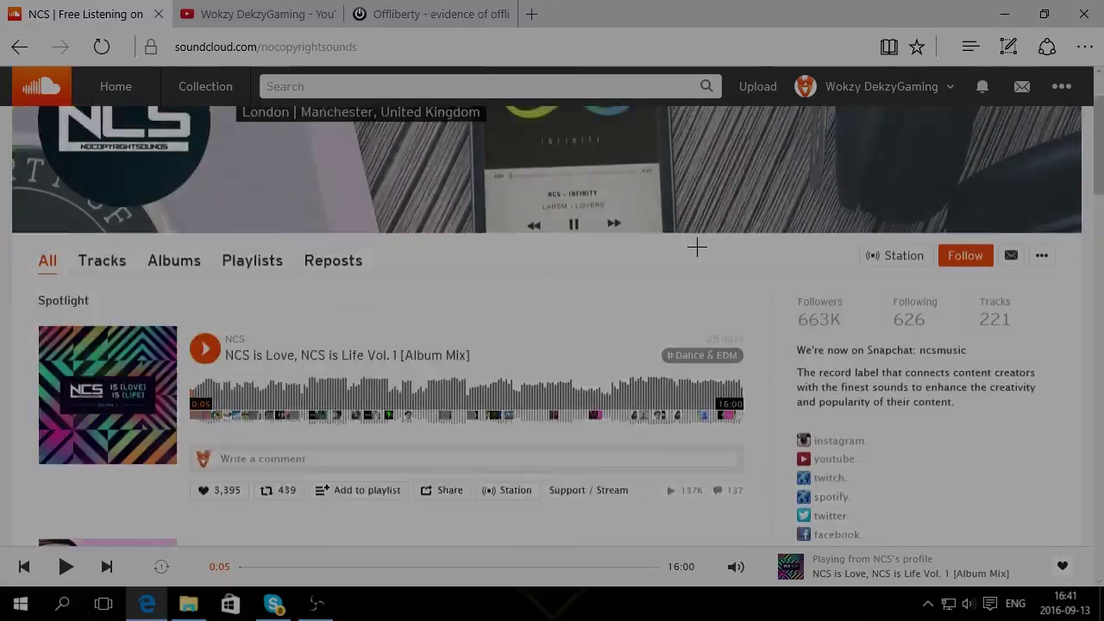